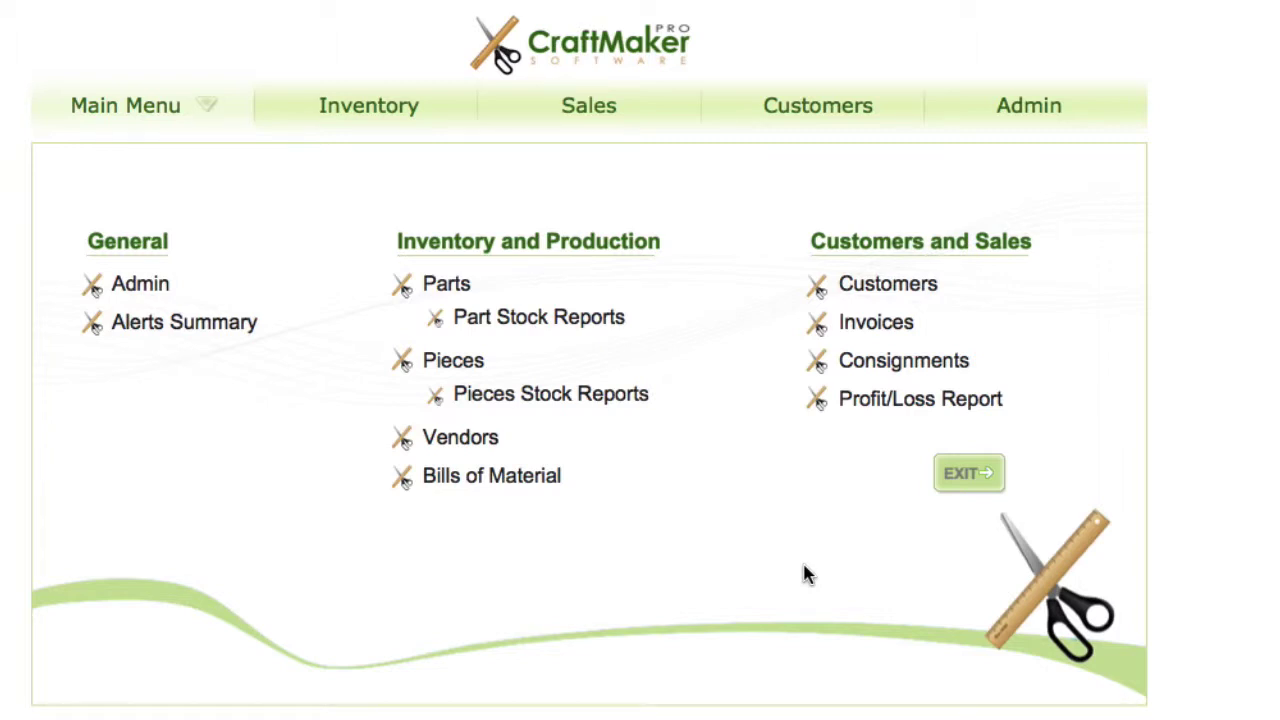
# Cancel starting a new consignment and open the existing one due 28/06/2013.
pyautogui.click(903, 364)
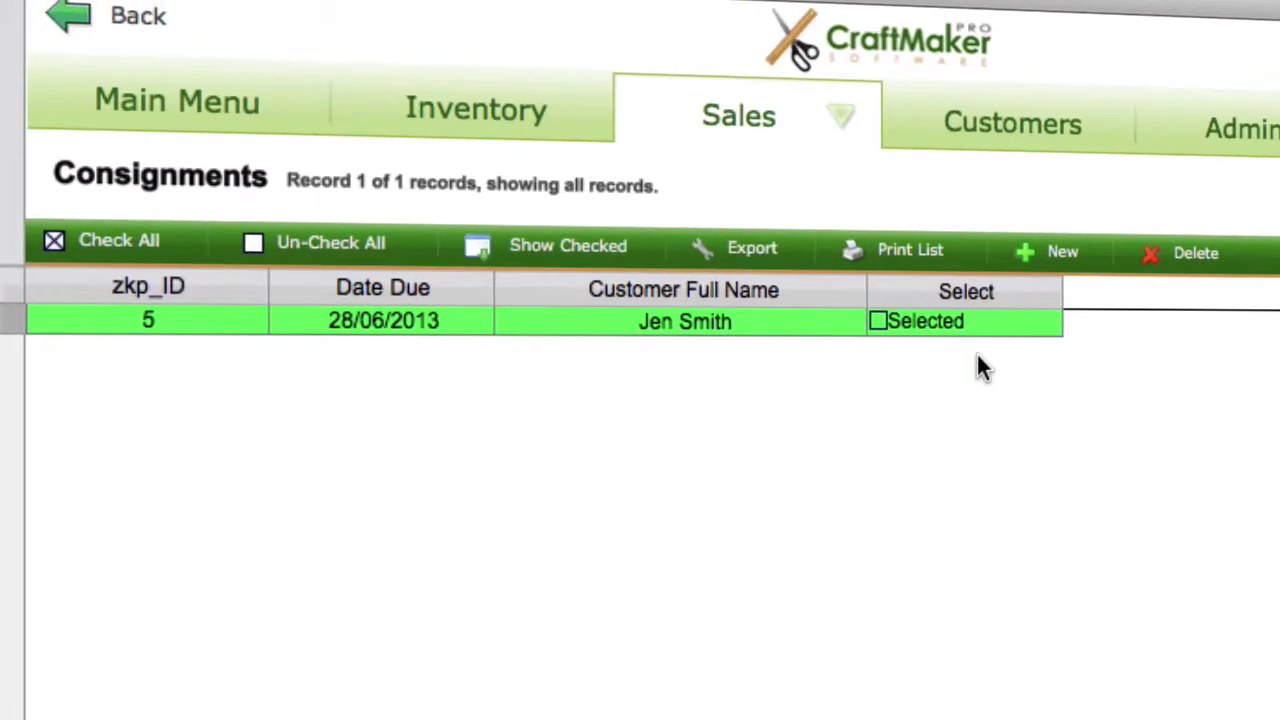
pyautogui.click(1060, 253)
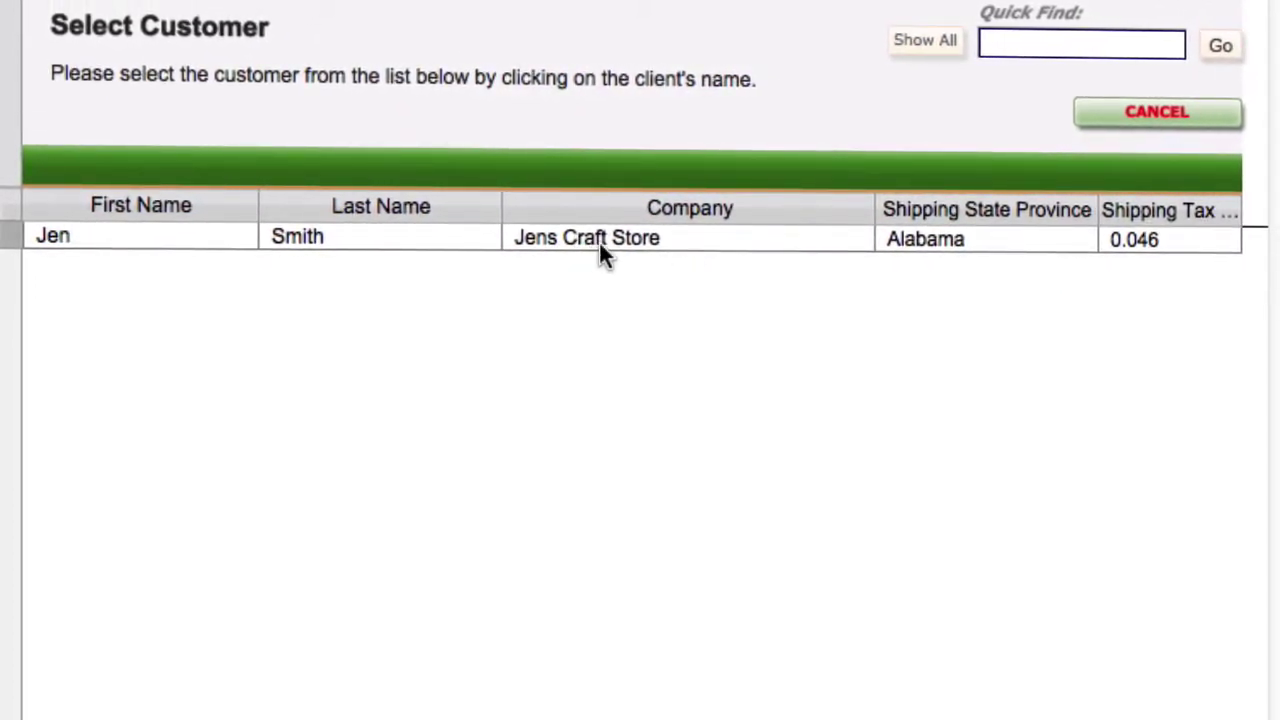
pyautogui.click(1158, 118)
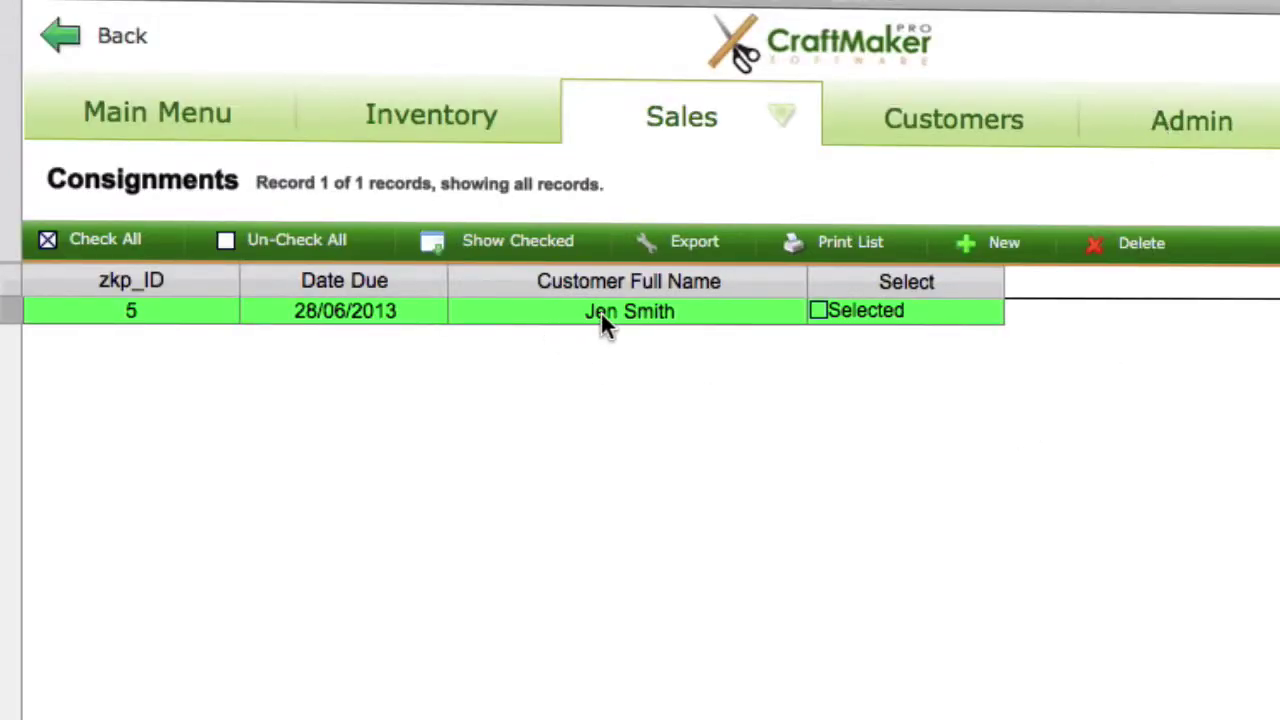
pyautogui.click(604, 313)
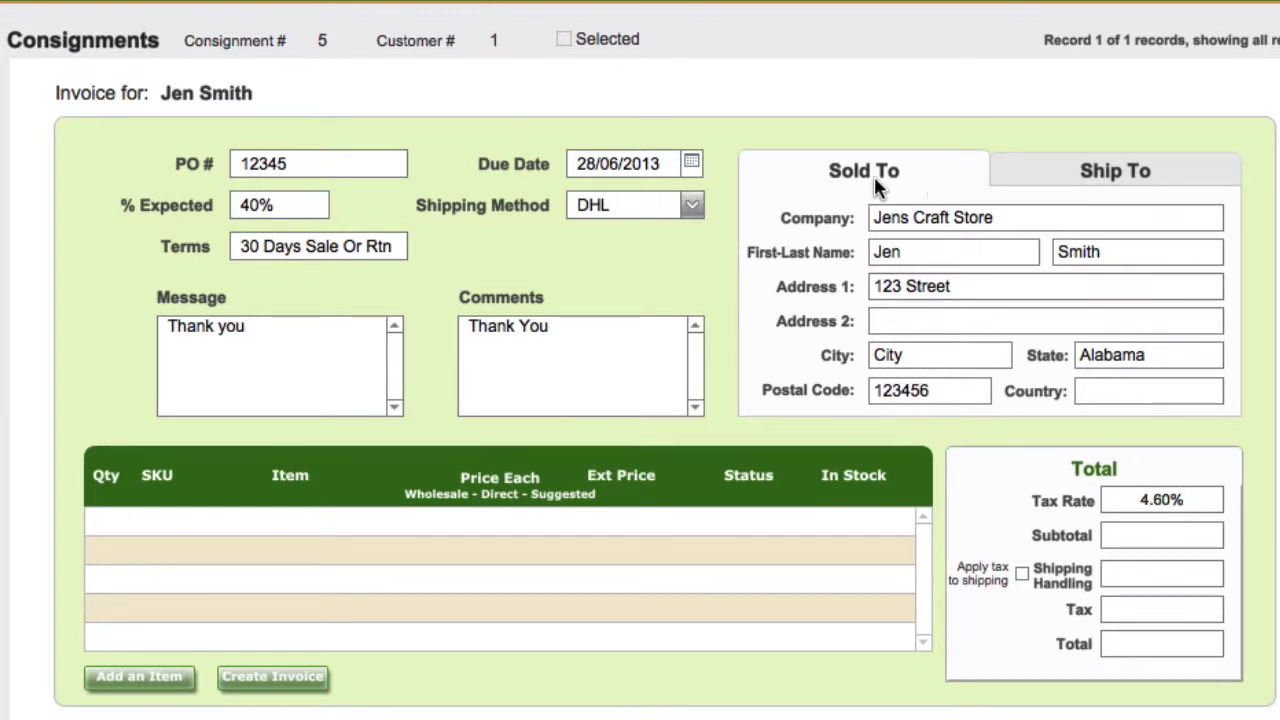
pyautogui.click(1069, 173)
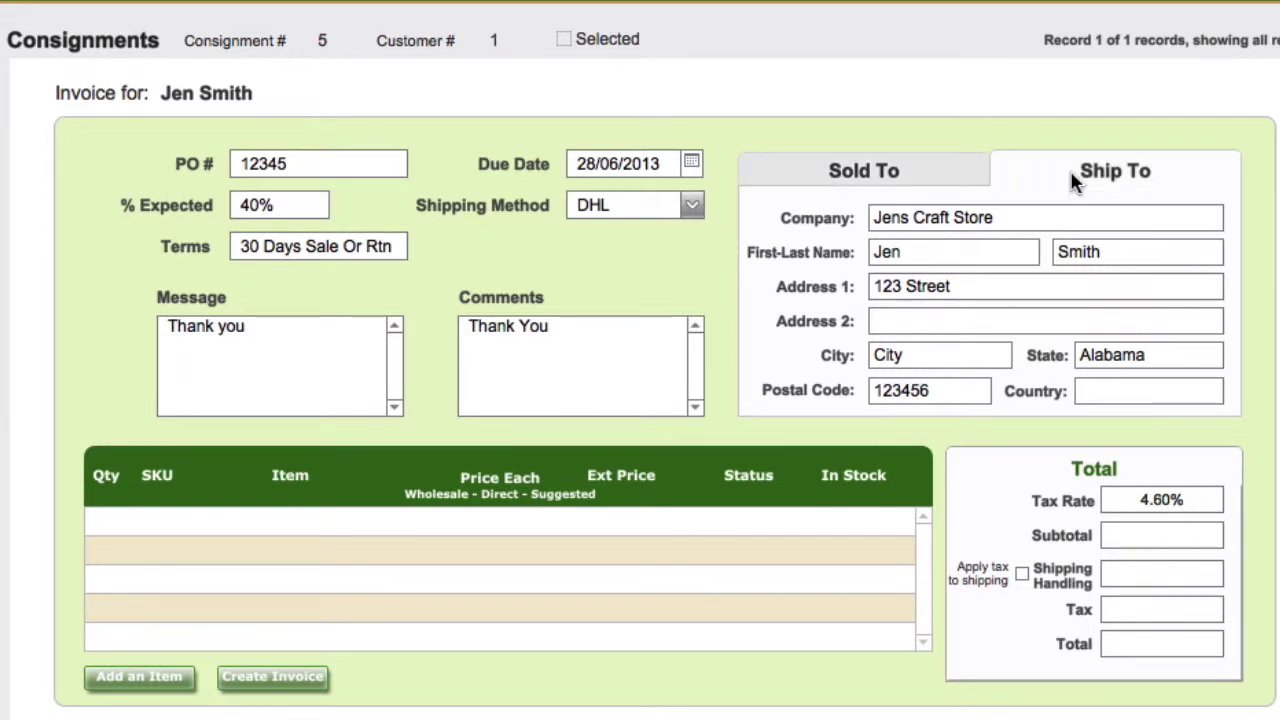
pyautogui.click(914, 180)
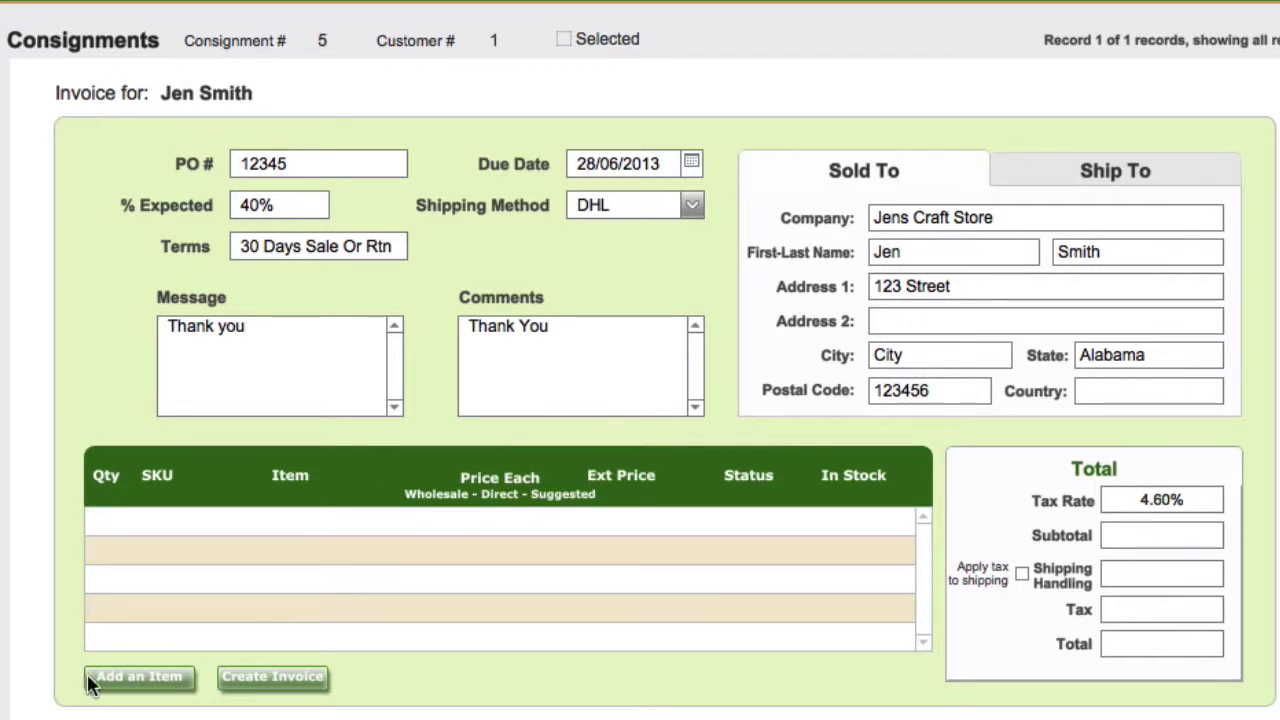
# Add one Clay Pear at a price of 24.83 to consignment 5.
pyautogui.click(133, 684)
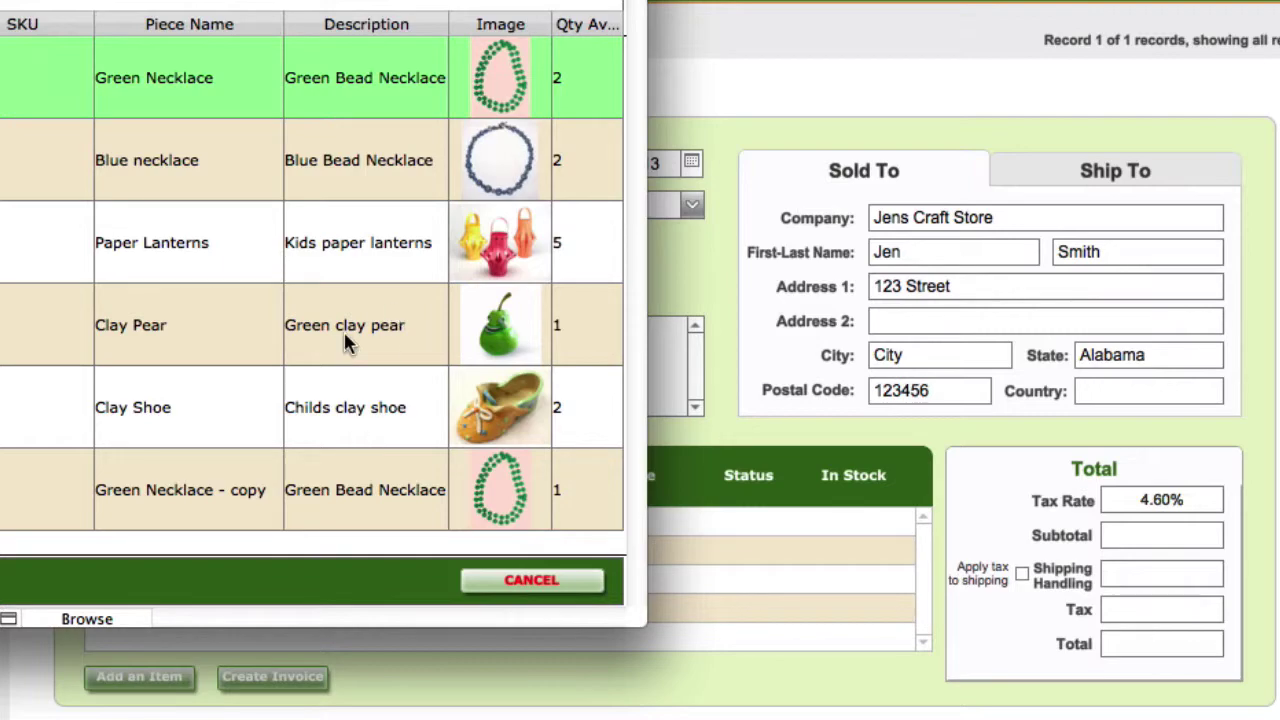
pyautogui.click(352, 327)
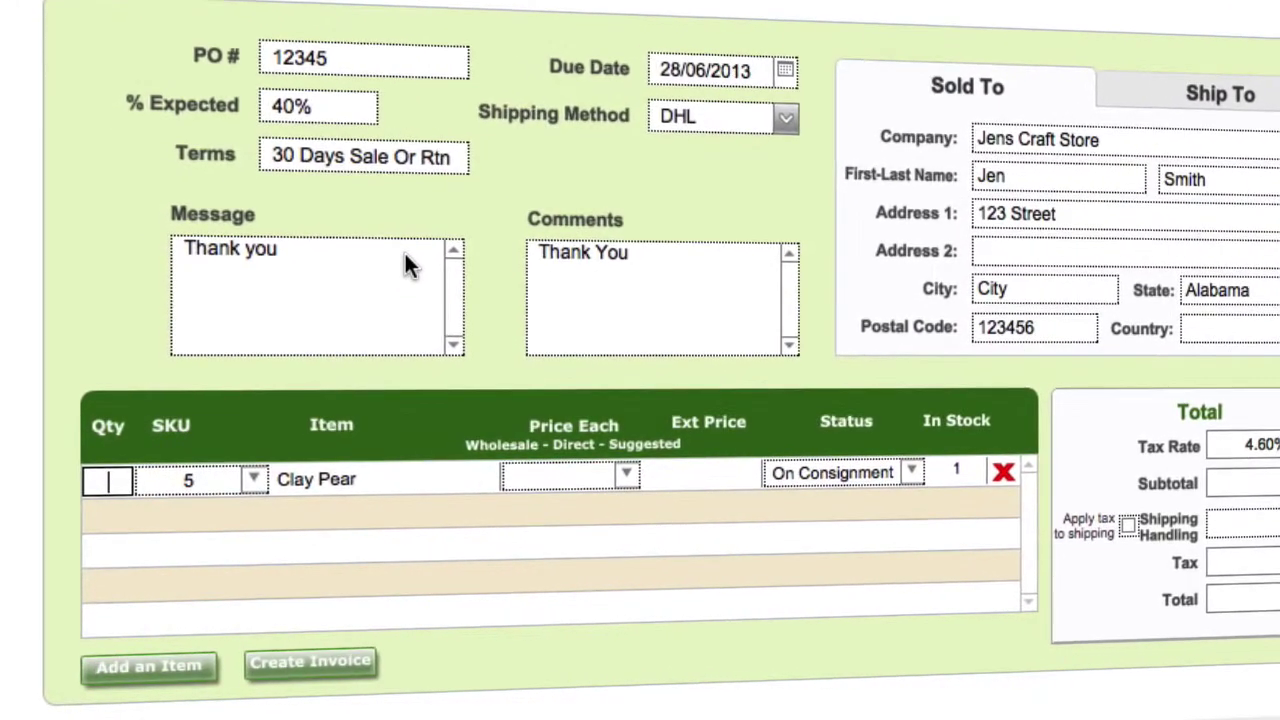
pyautogui.write('1')
pyautogui.click(359, 543)
pyautogui.click(626, 476)
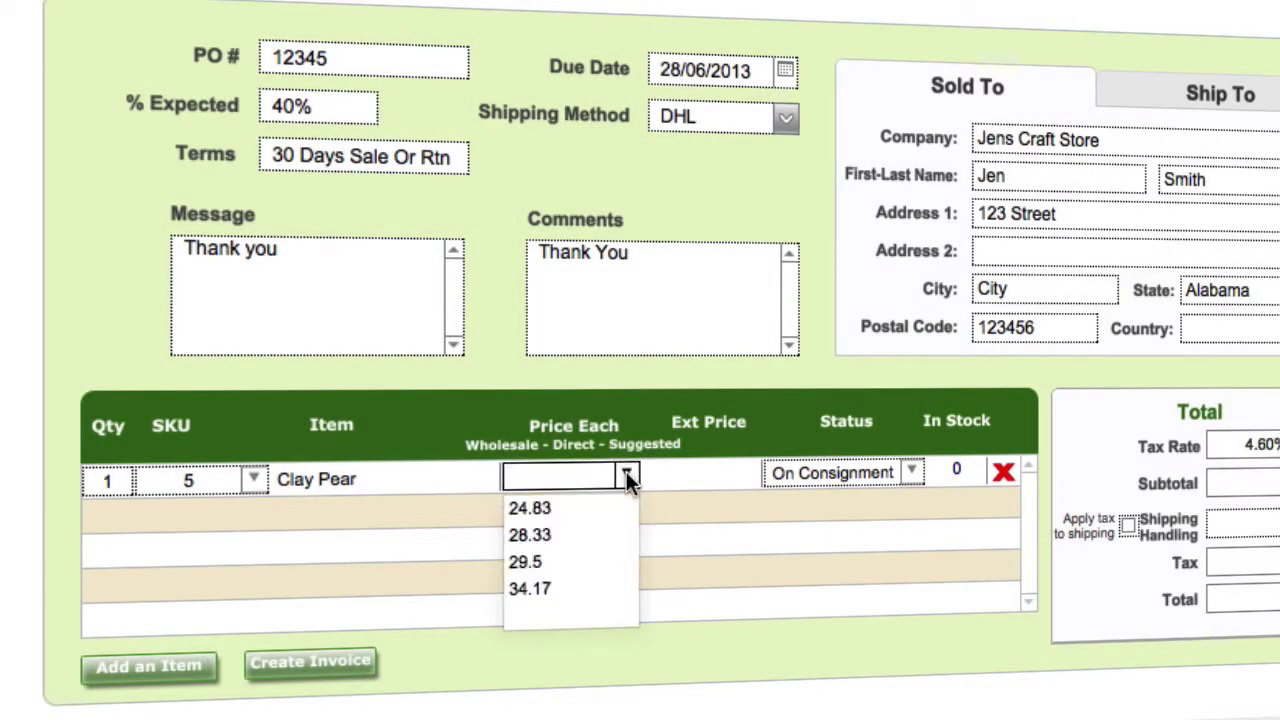
pyautogui.click(539, 508)
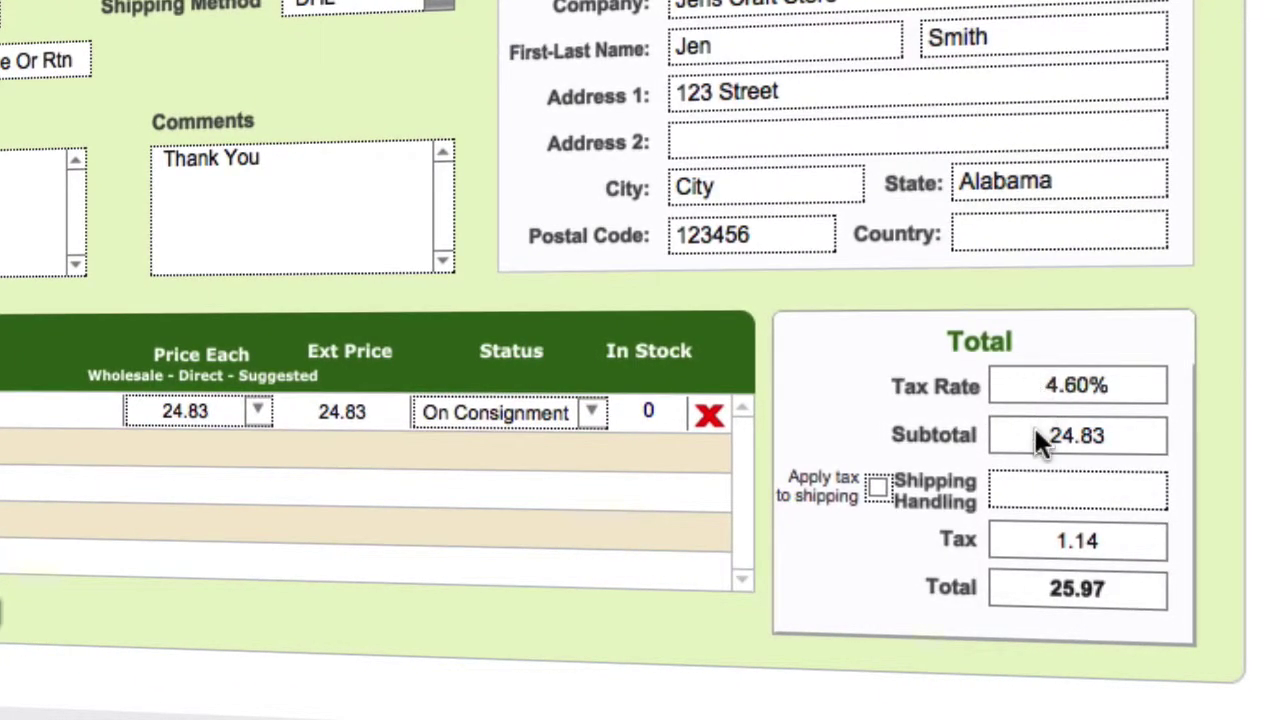
# Add an untaxed 3.00 shipping and handling charge, raising the total to 28.97.
pyautogui.click(1110, 492)
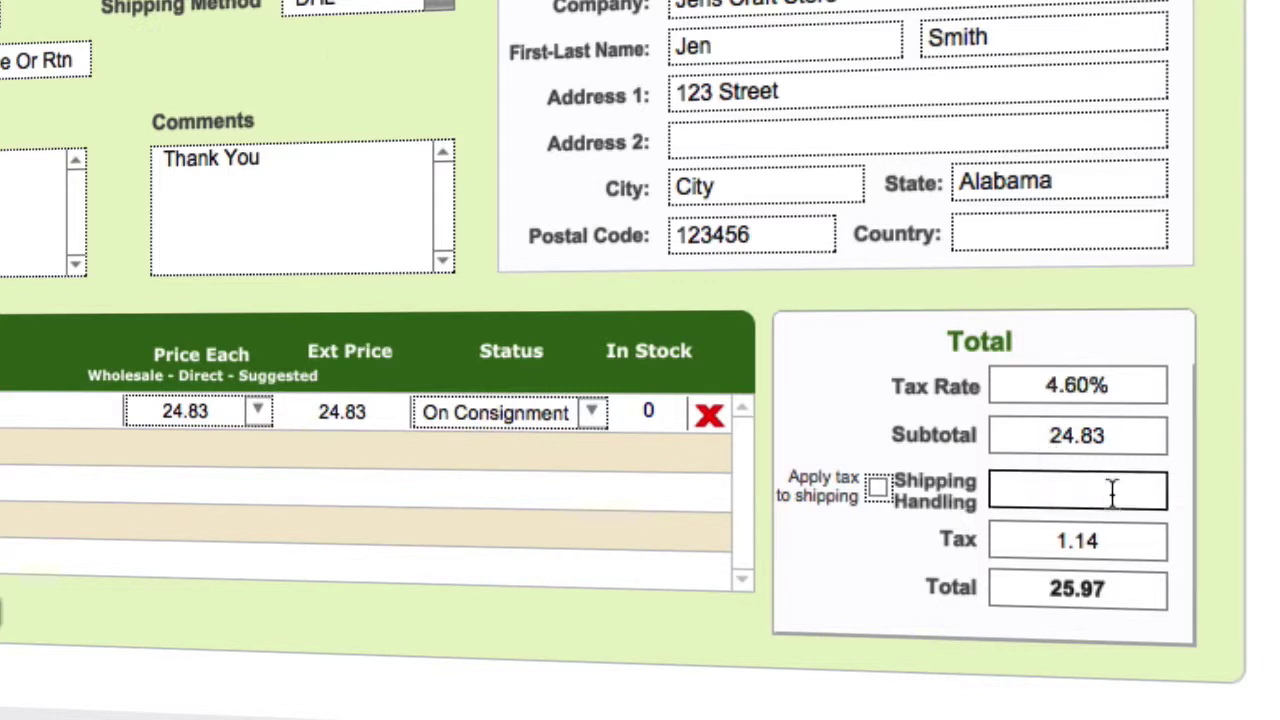
pyautogui.write('3')
pyautogui.click(1188, 488)
pyautogui.click(876, 488)
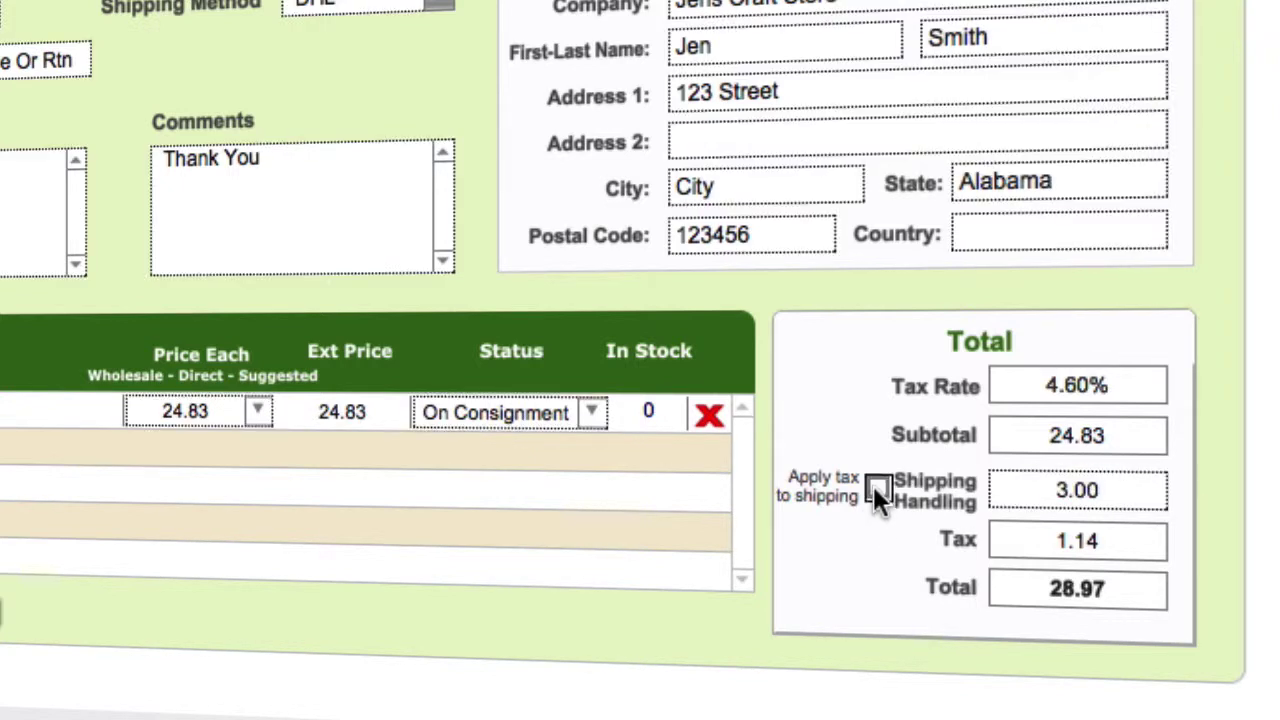
pyautogui.click(875, 487)
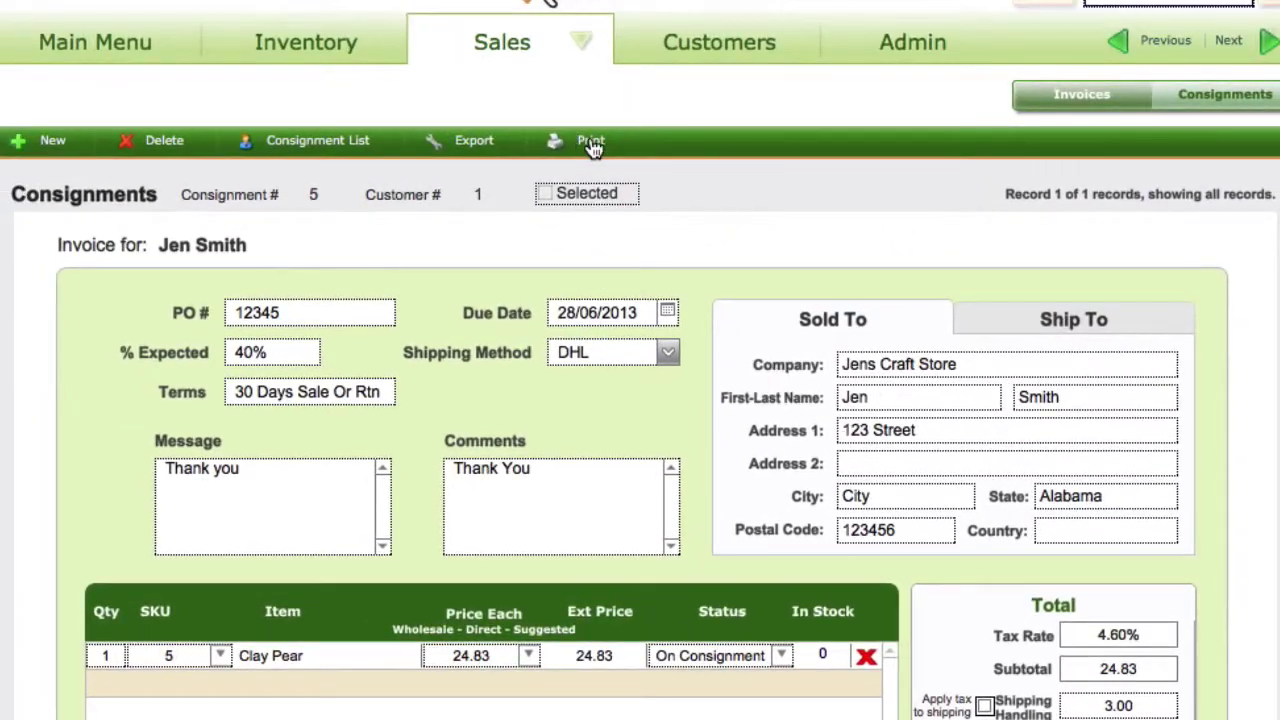
pyautogui.click(592, 146)
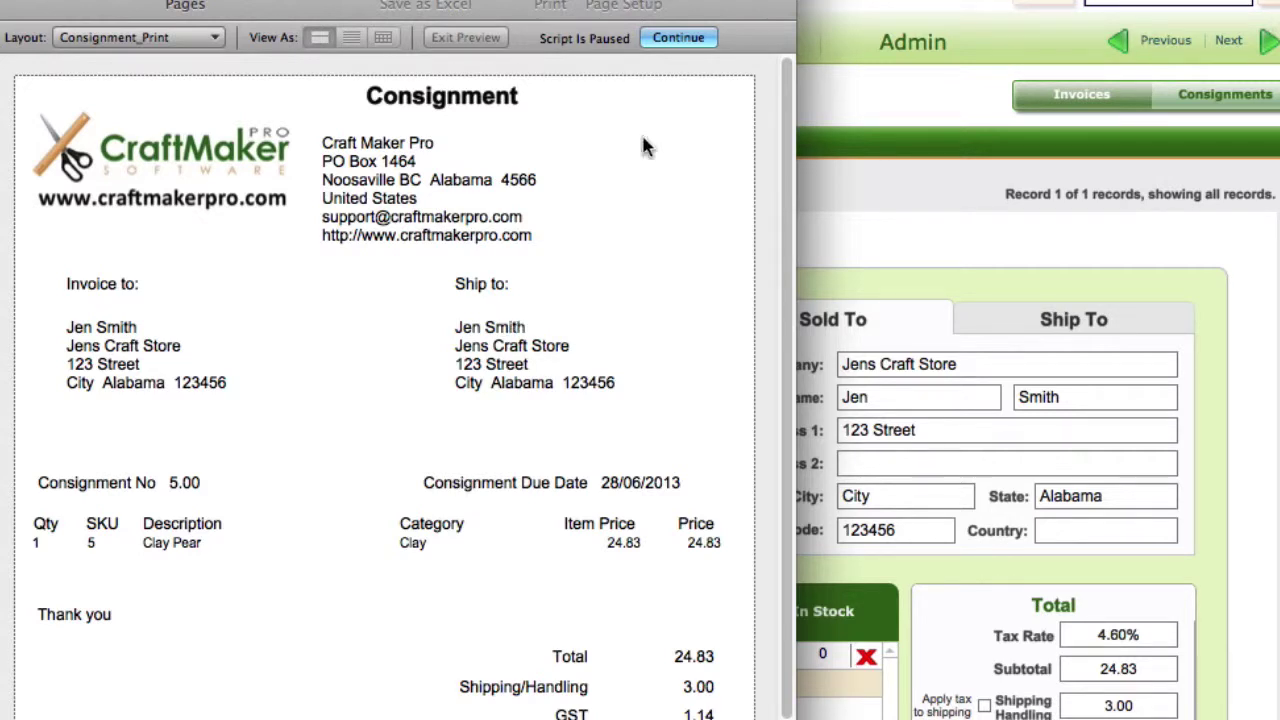
pyautogui.click(682, 42)
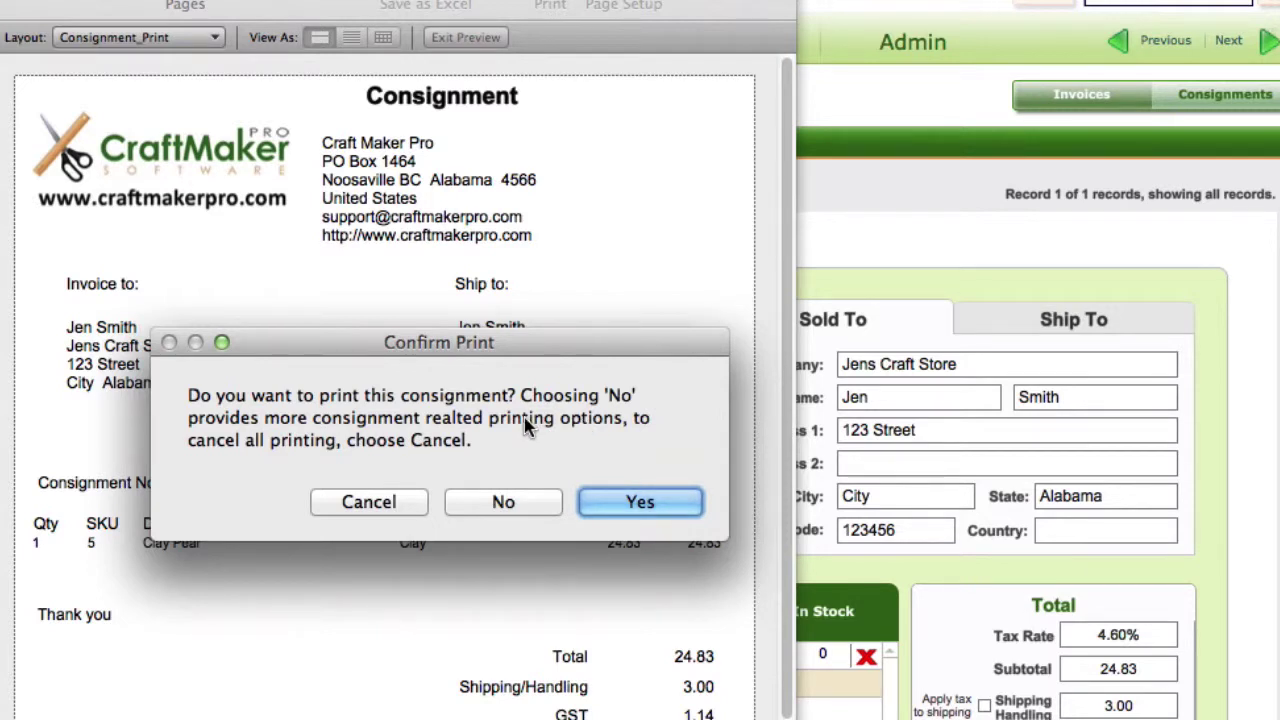
pyautogui.click(505, 505)
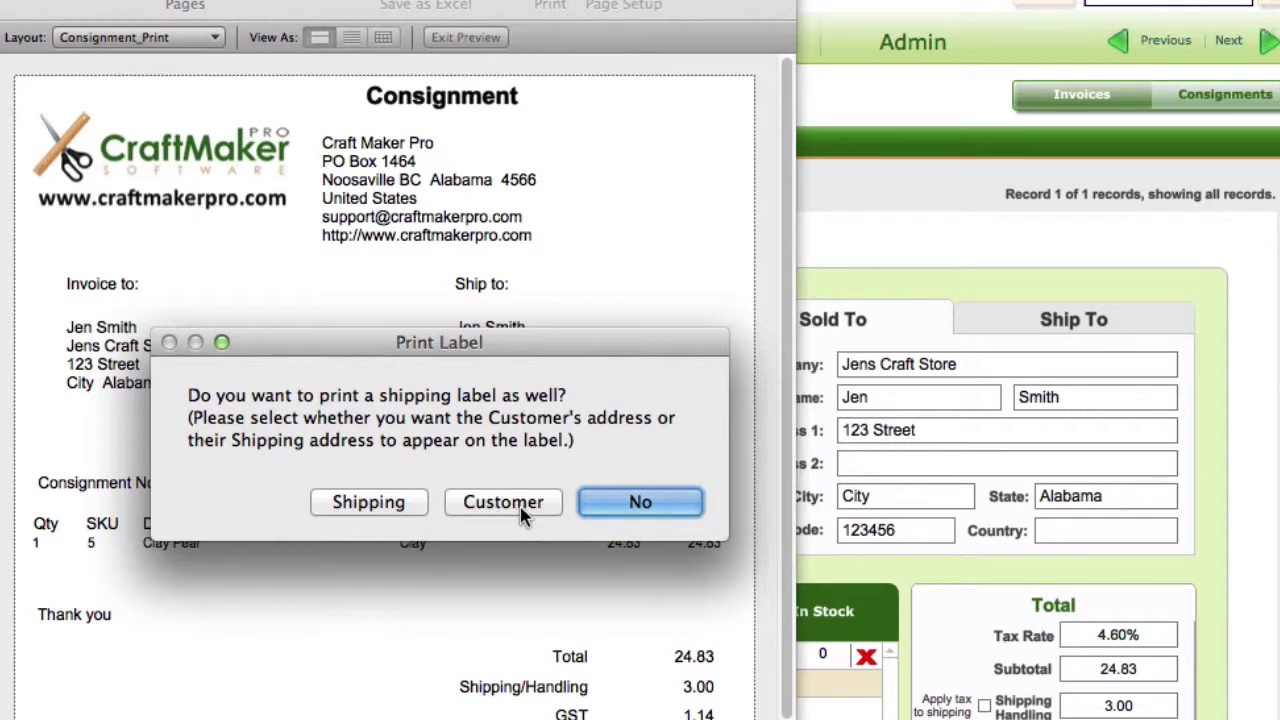
pyautogui.click(642, 508)
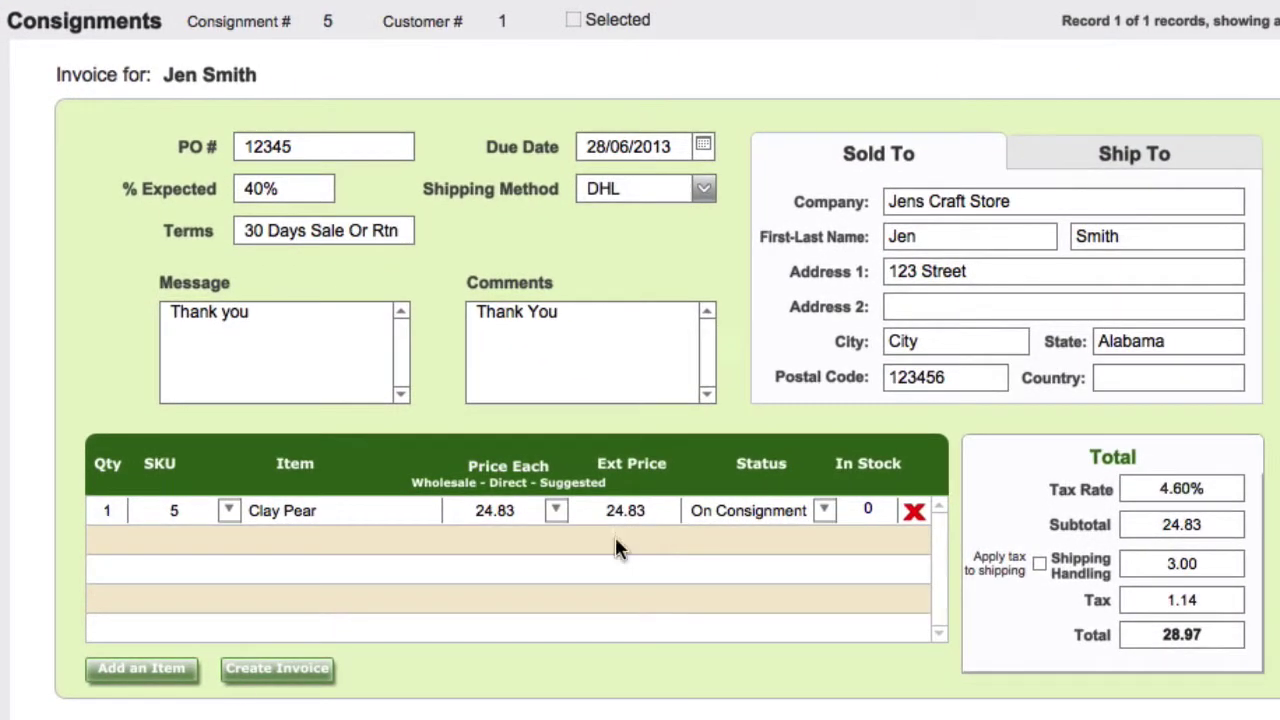
# Add one Blue necklace priced at 6.75 to the consignment.
pyautogui.click(143, 670)
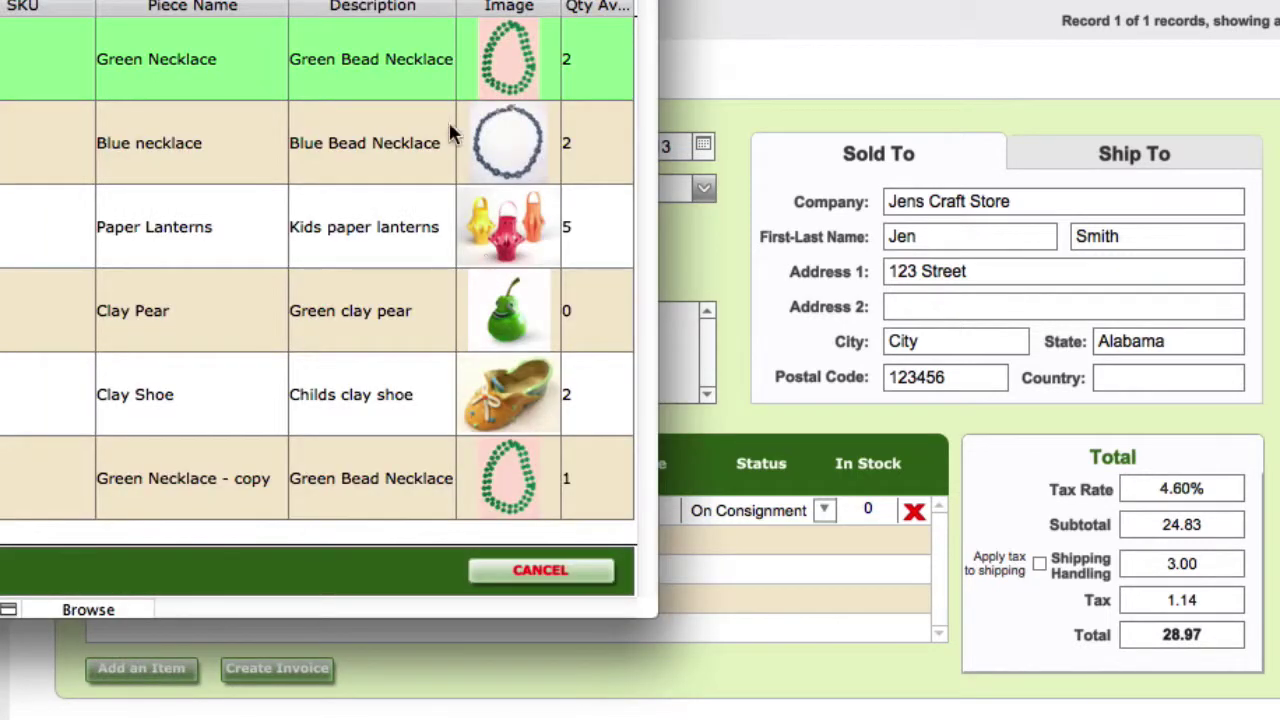
pyautogui.click(369, 154)
pyautogui.write('1')
pyautogui.click(418, 607)
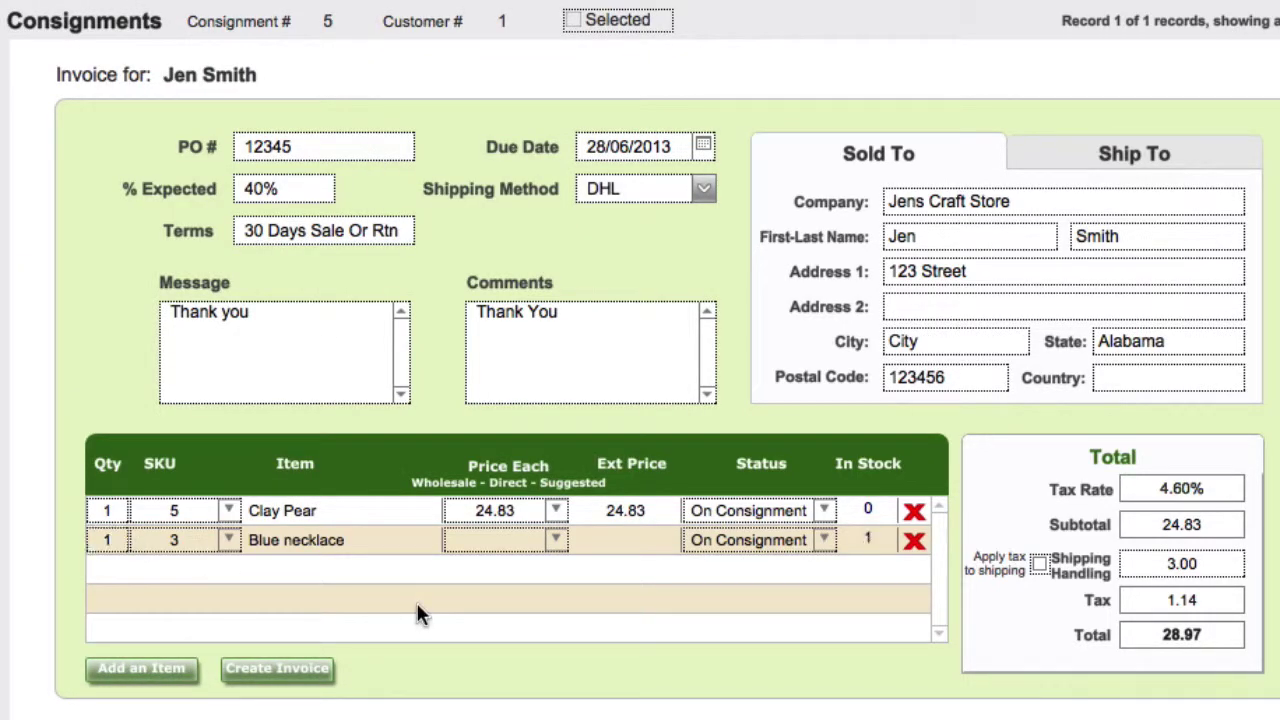
pyautogui.click(558, 540)
pyautogui.click(490, 592)
pyautogui.click(654, 612)
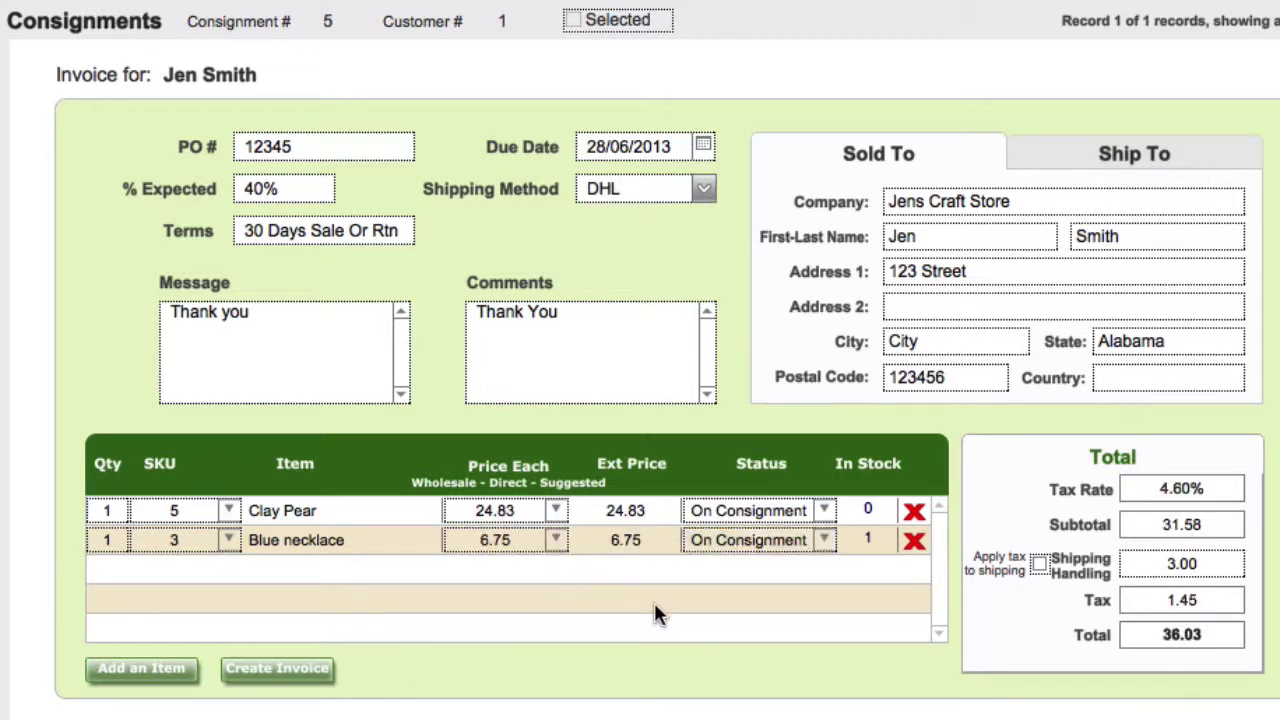
# Add one Clay Shoe priced at 3.38, bringing the total to 39.57.
pyautogui.click(141, 668)
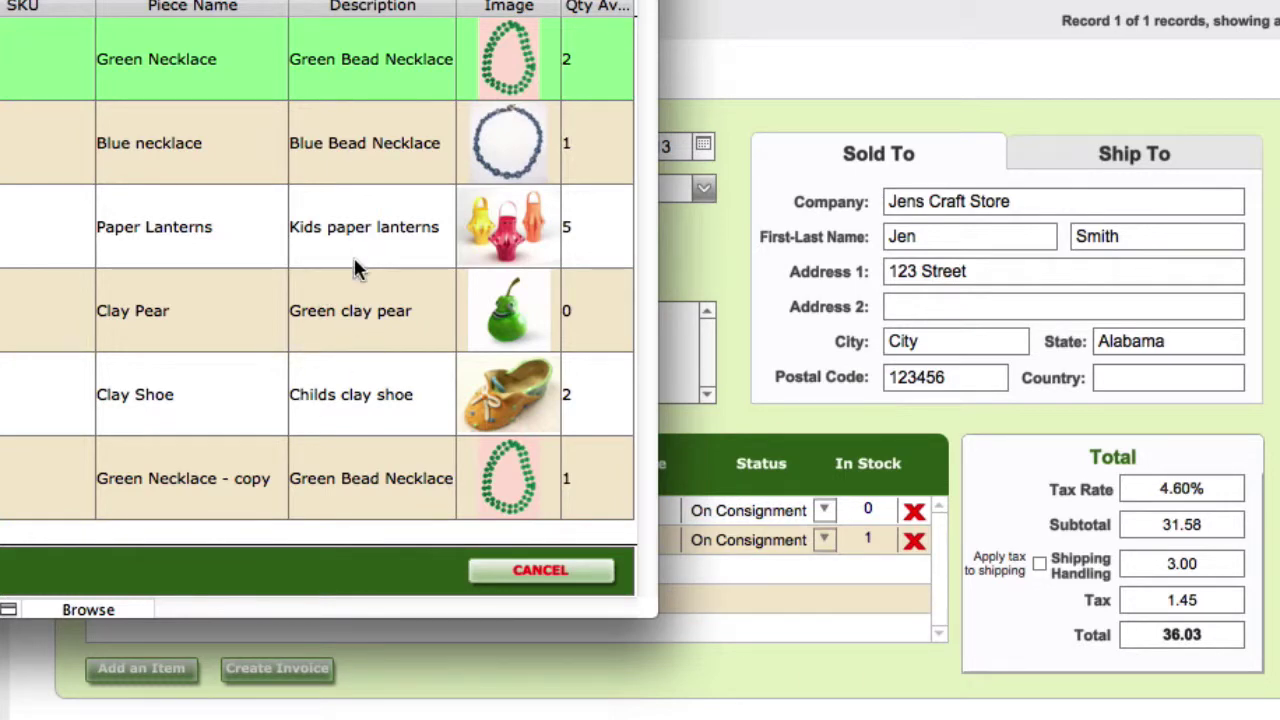
pyautogui.click(337, 392)
pyautogui.write('1')
pyautogui.click(245, 610)
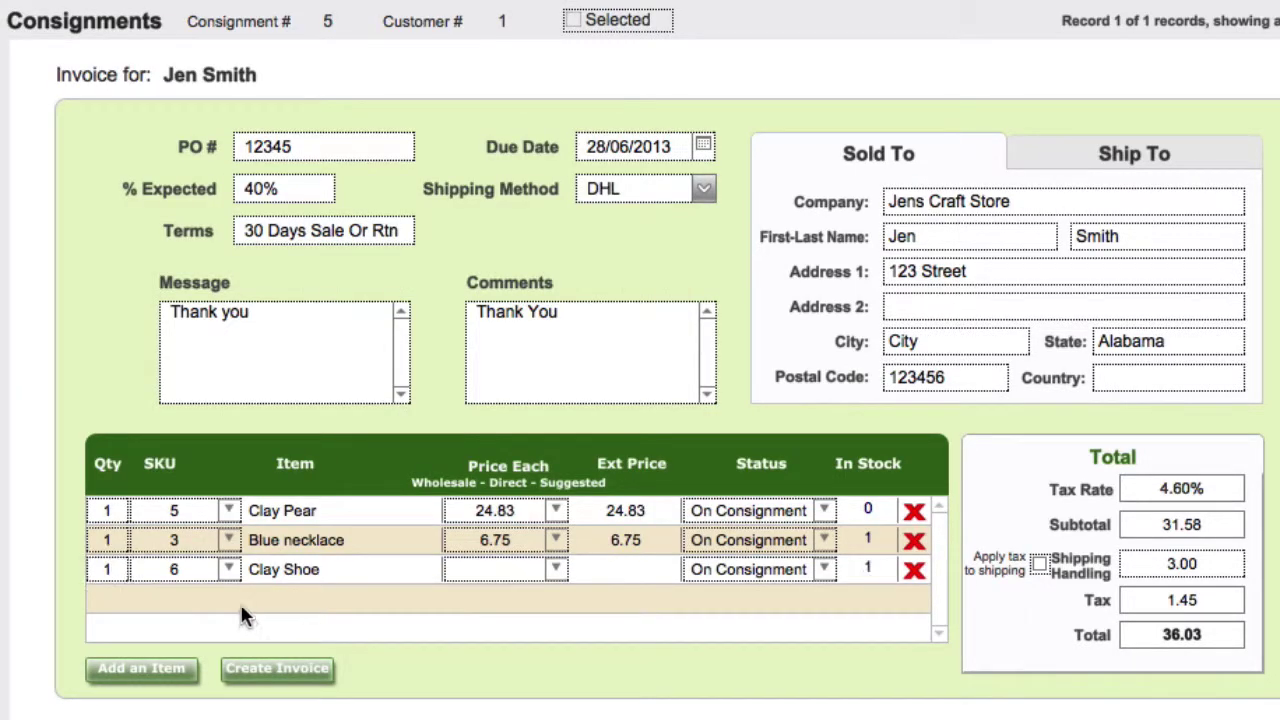
pyautogui.click(553, 569)
pyautogui.click(463, 596)
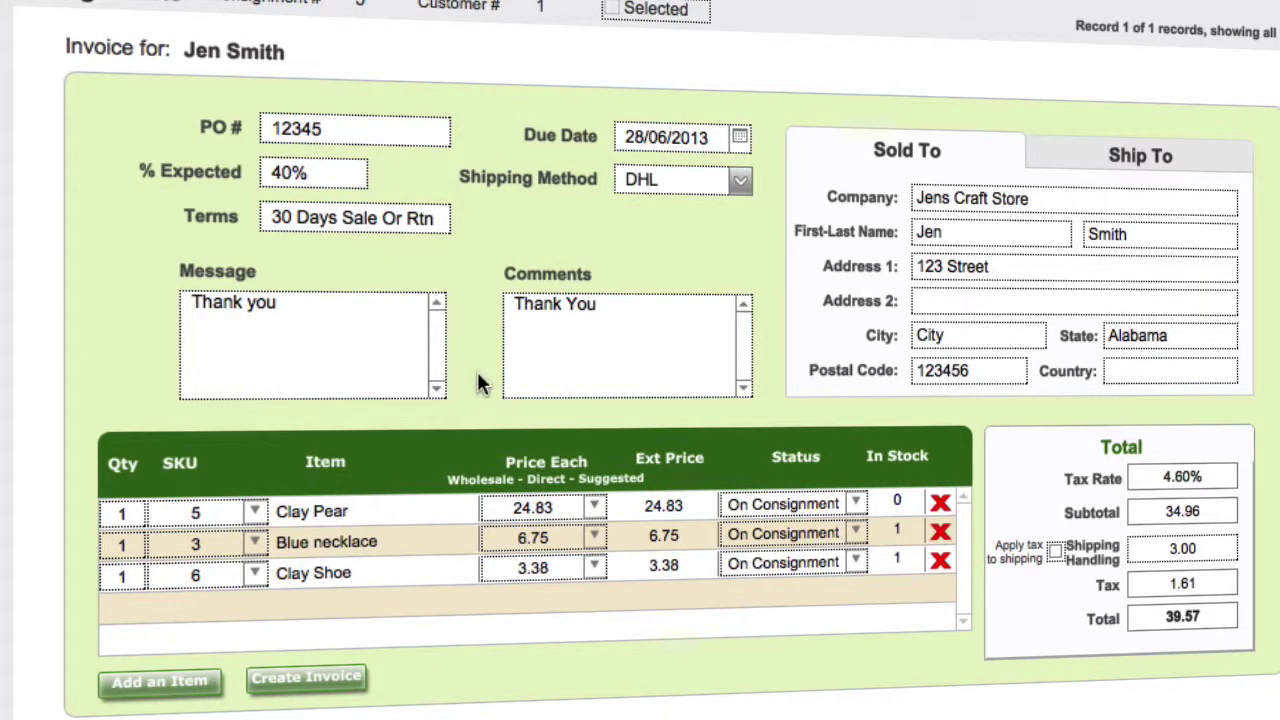
# Set Clay Pear's status to Sold, and Blue necklace and Clay Shoe to Returned.
pyautogui.click(857, 505)
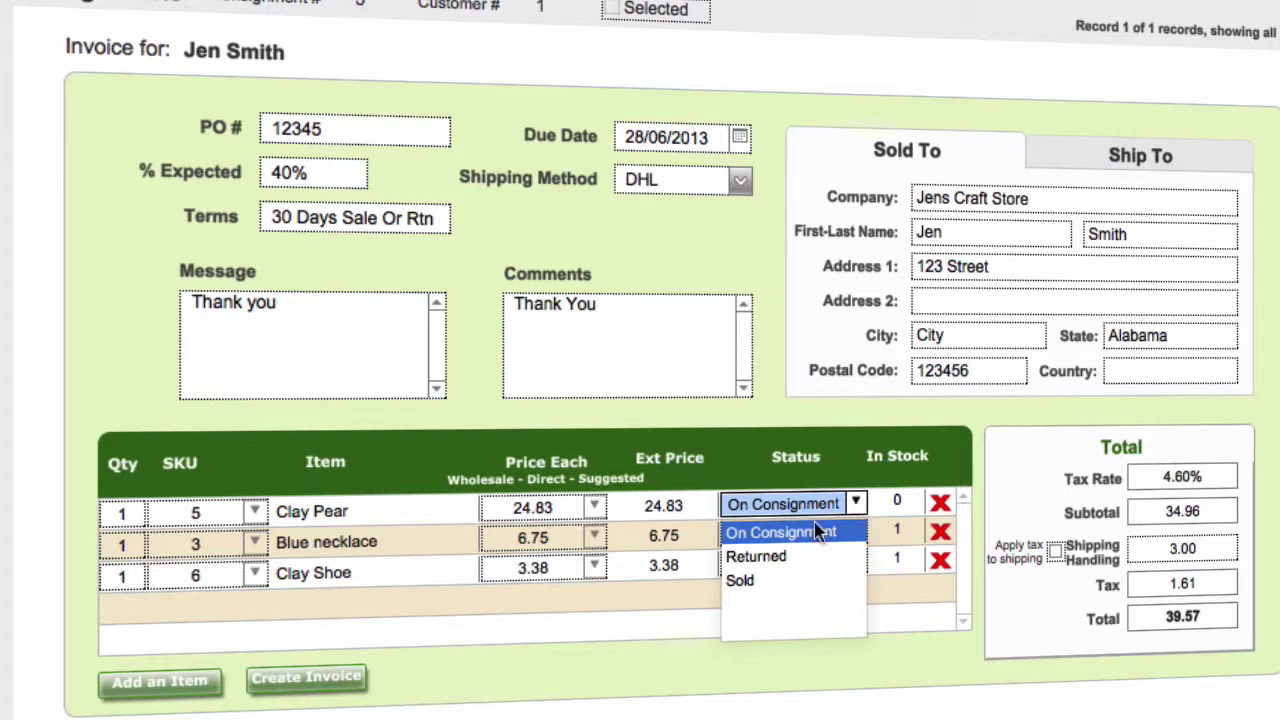
pyautogui.click(742, 582)
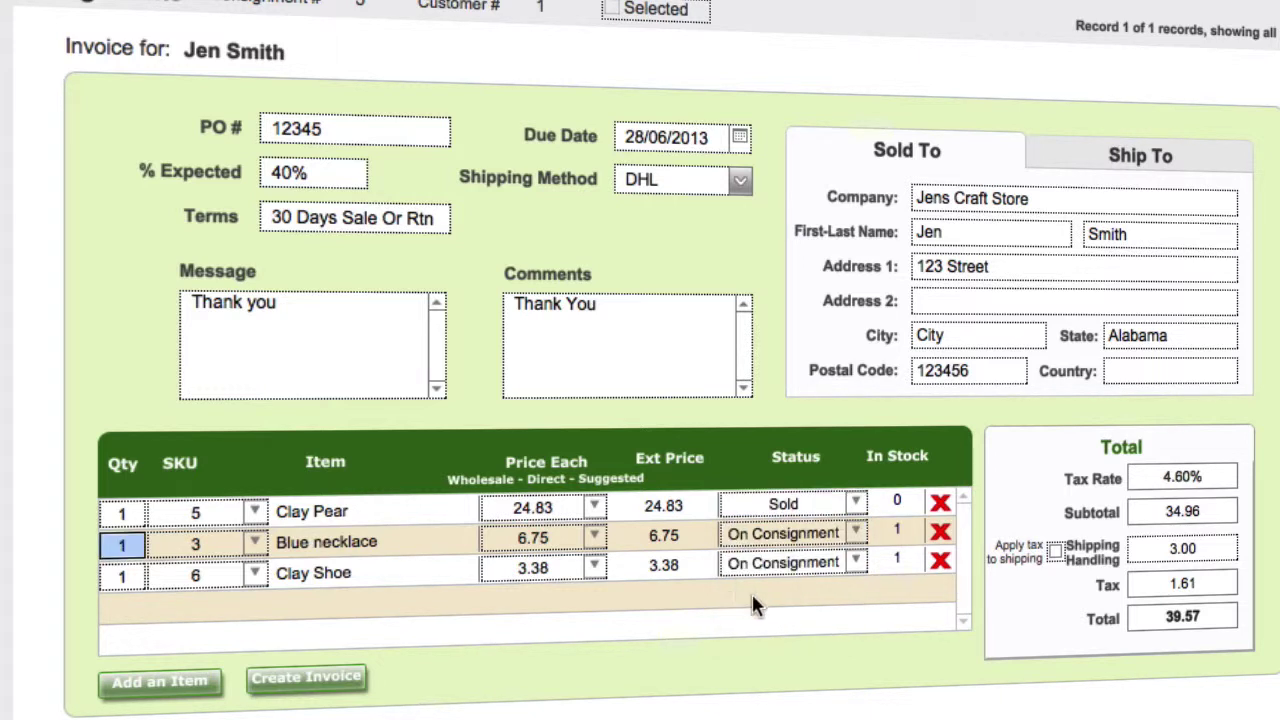
pyautogui.click(858, 537)
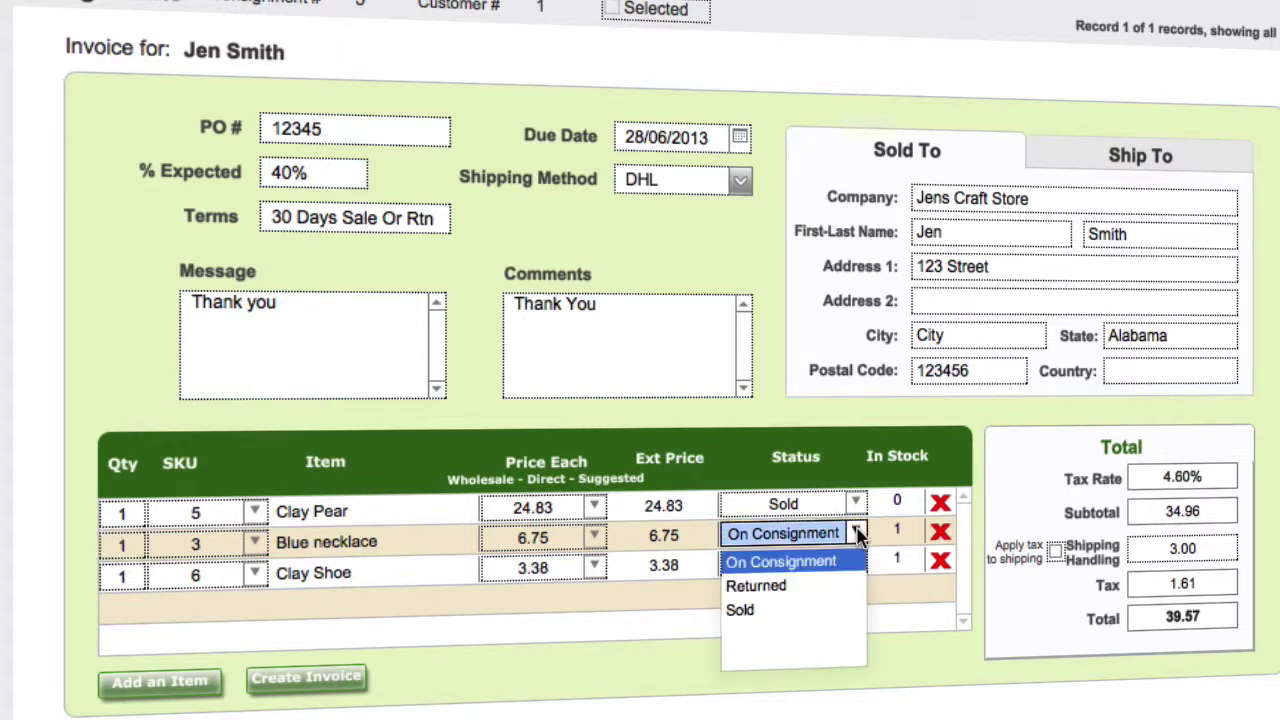
pyautogui.click(788, 586)
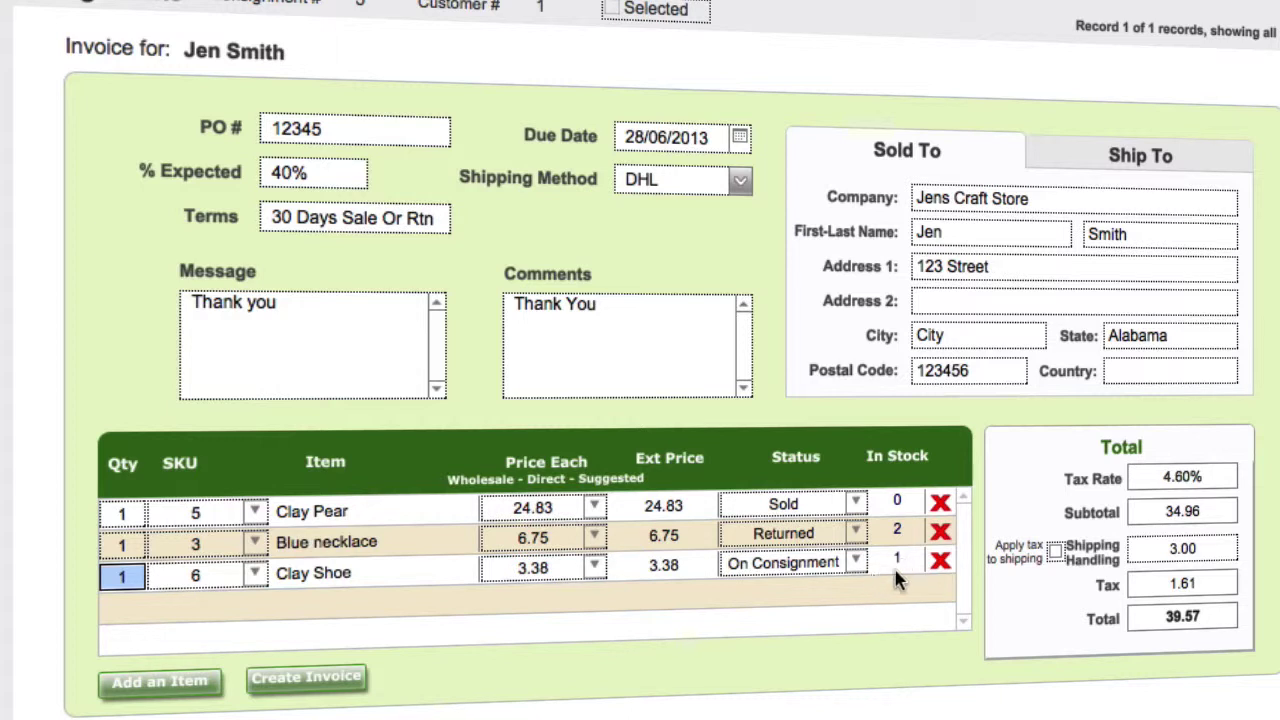
pyautogui.click(857, 563)
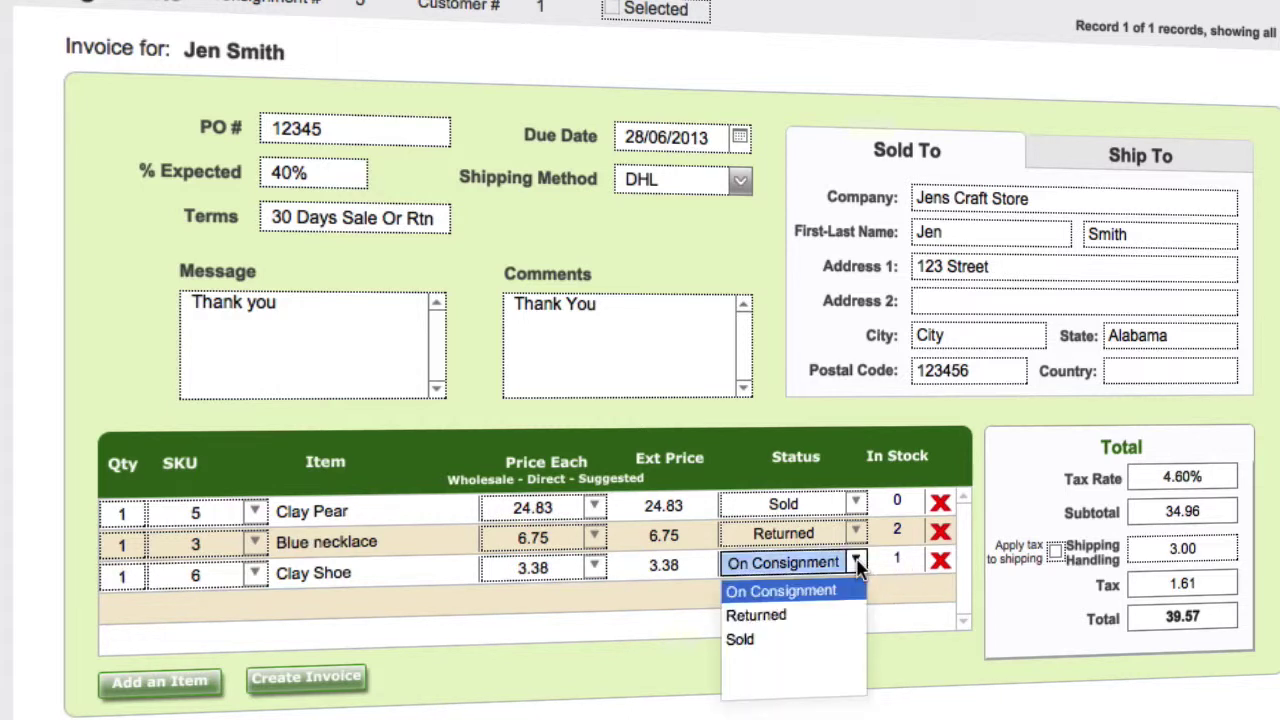
pyautogui.click(789, 613)
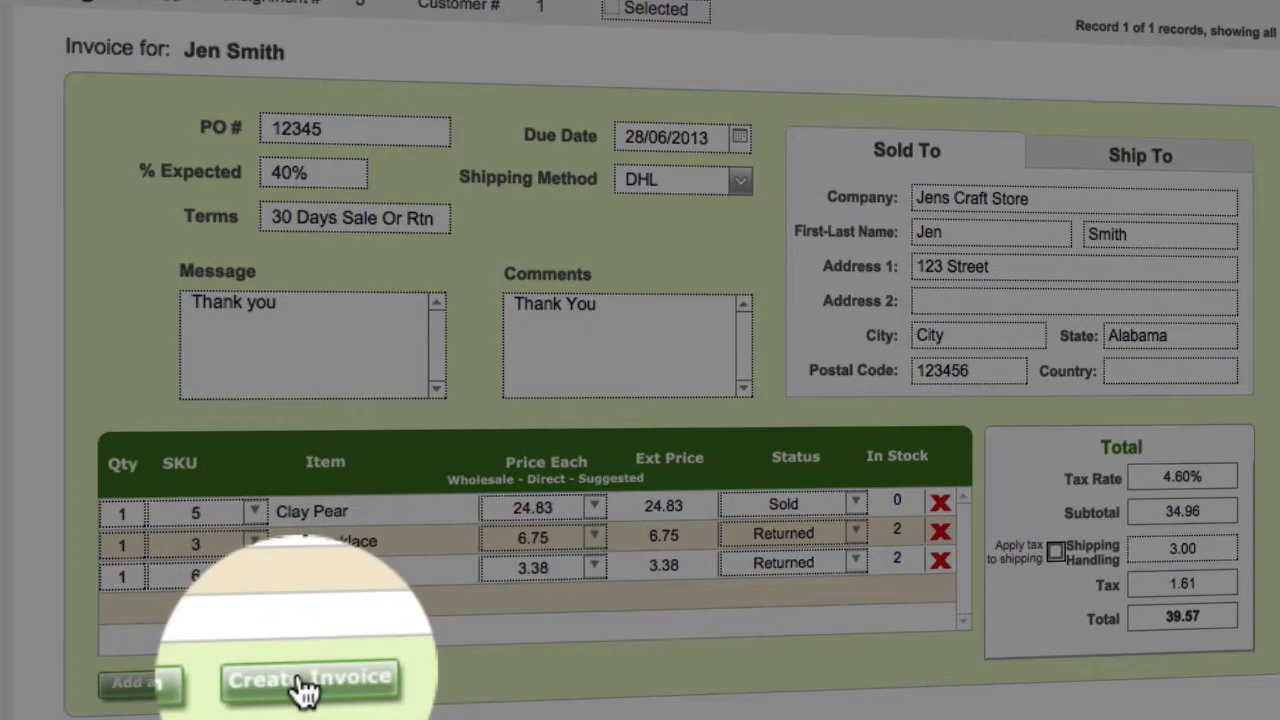
# Create open sales invoice 3 for the sold Clay Pear at 24.83.
pyautogui.click(298, 682)
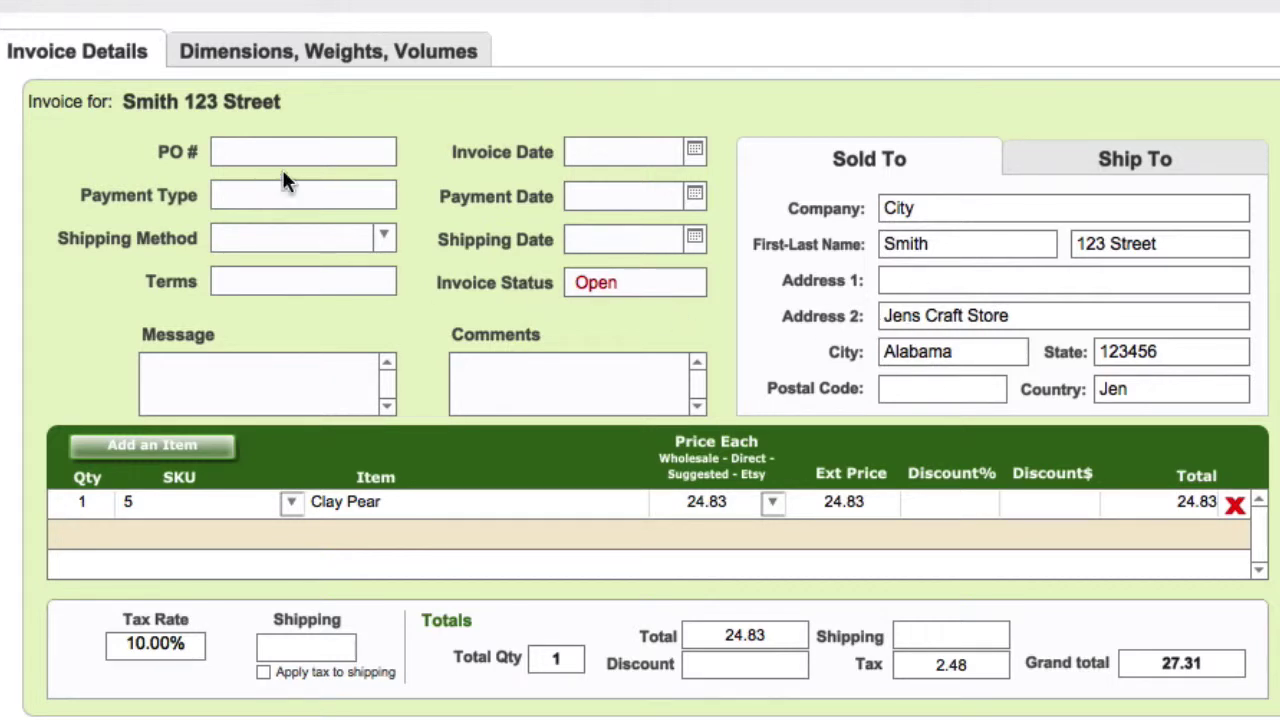
pyautogui.click(263, 236)
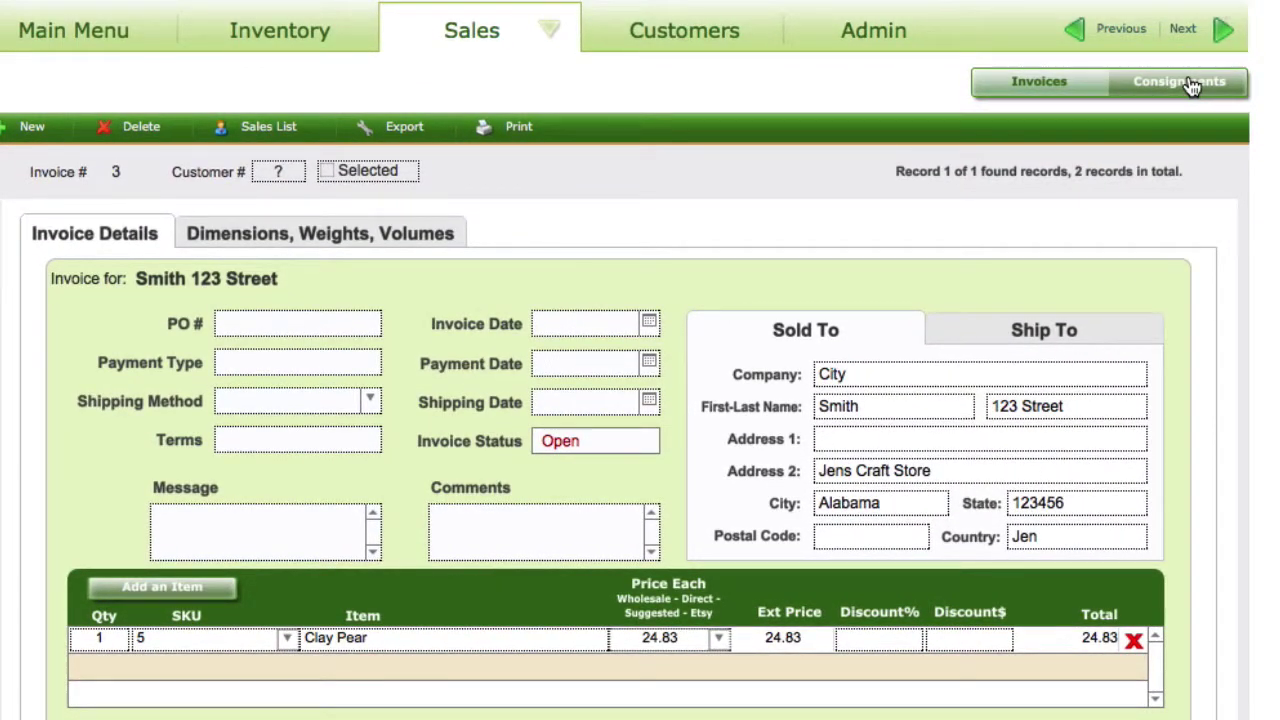
# Reopen consignment 5 from the Consignments list, now showing Clay Pear as Invoiced.
pyautogui.click(1190, 87)
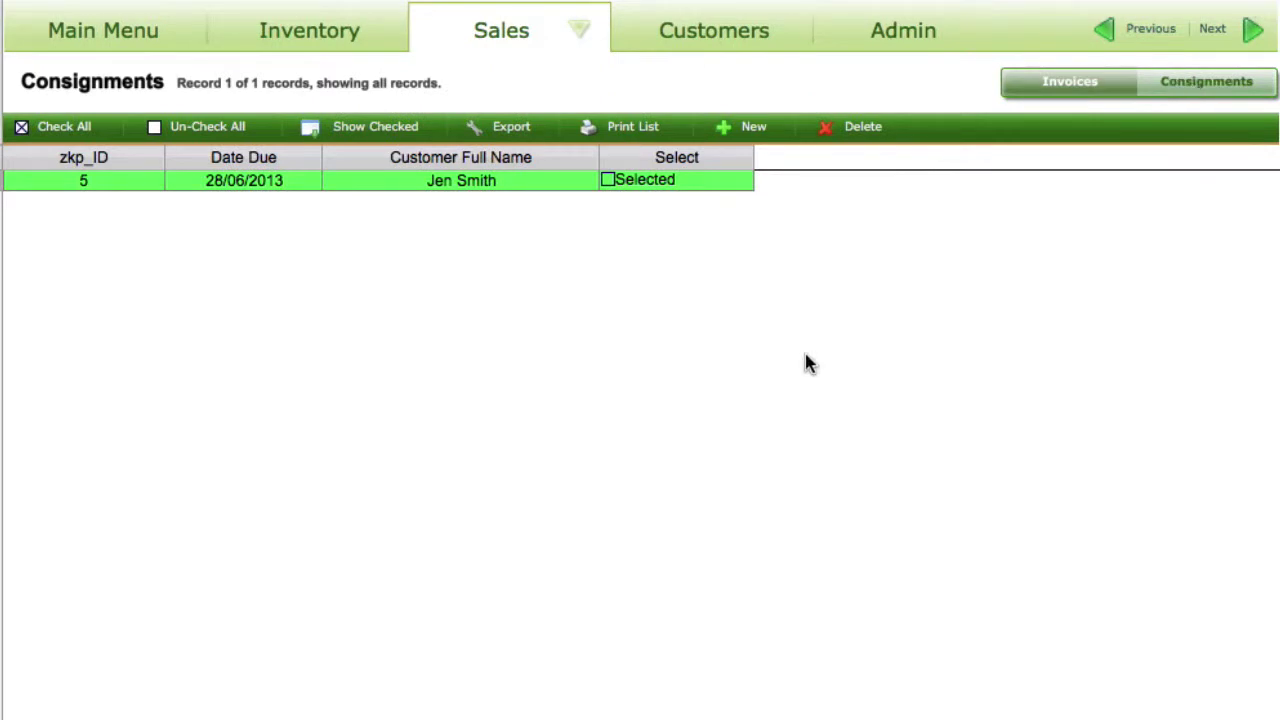
pyautogui.click(465, 190)
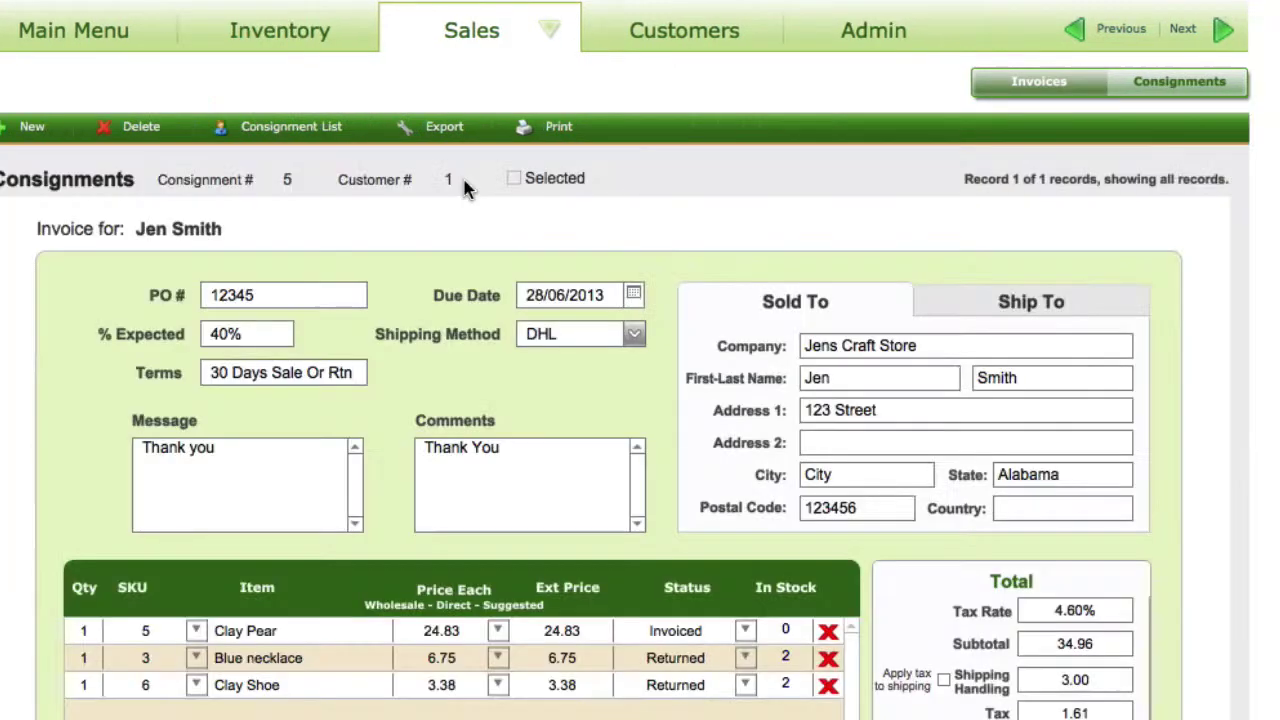